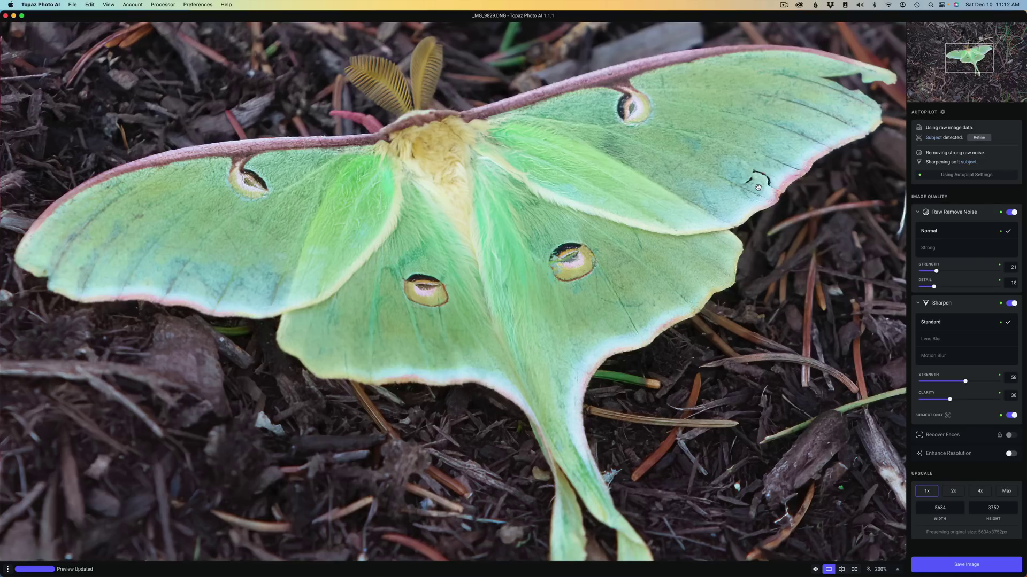
# Open the Topaz Community forum in Safari from Help > Give Feedback to reach the v1.1.1 release topic
pyautogui.click(338, 166)
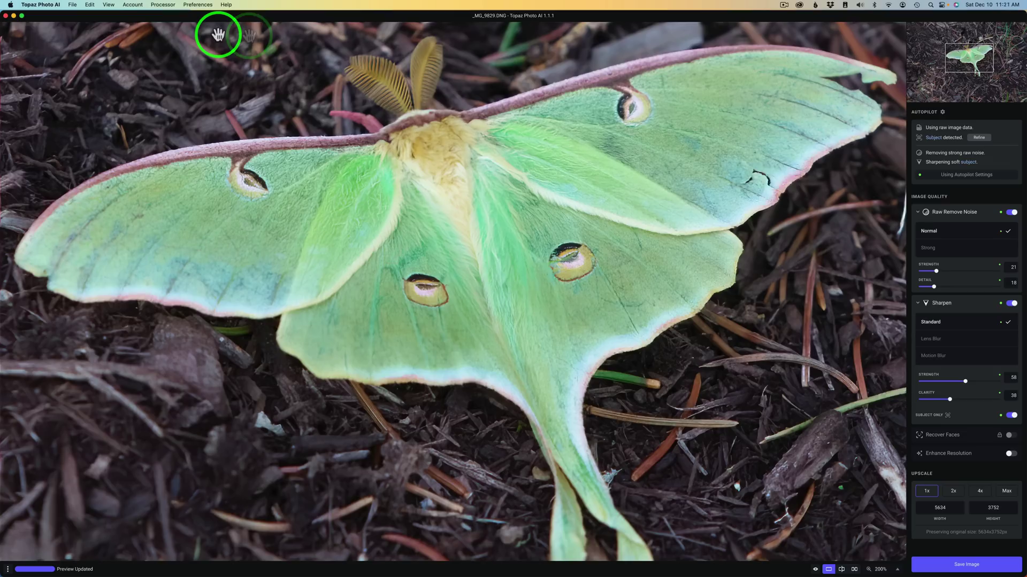
pyautogui.click(226, 5)
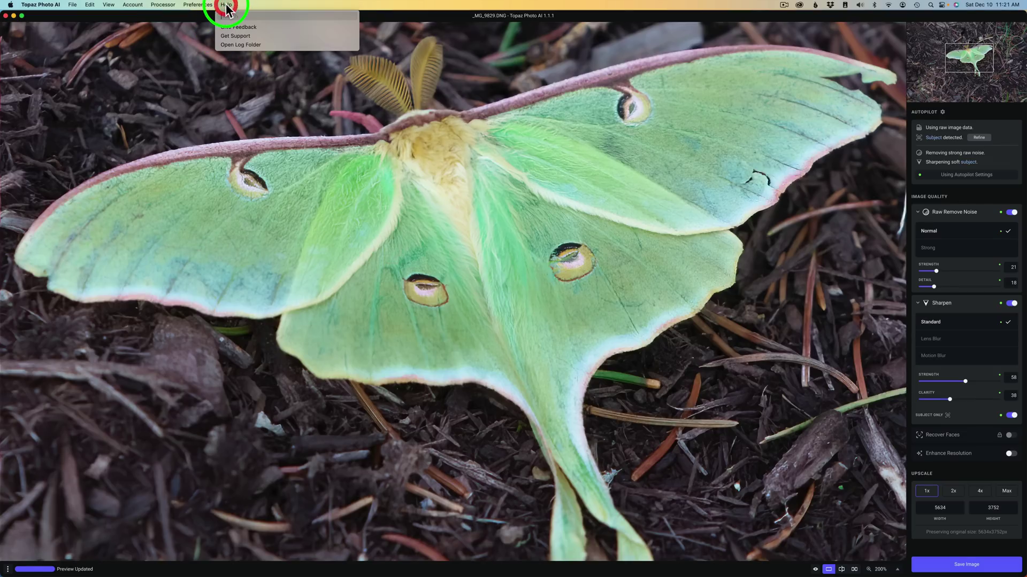
pyautogui.click(238, 27)
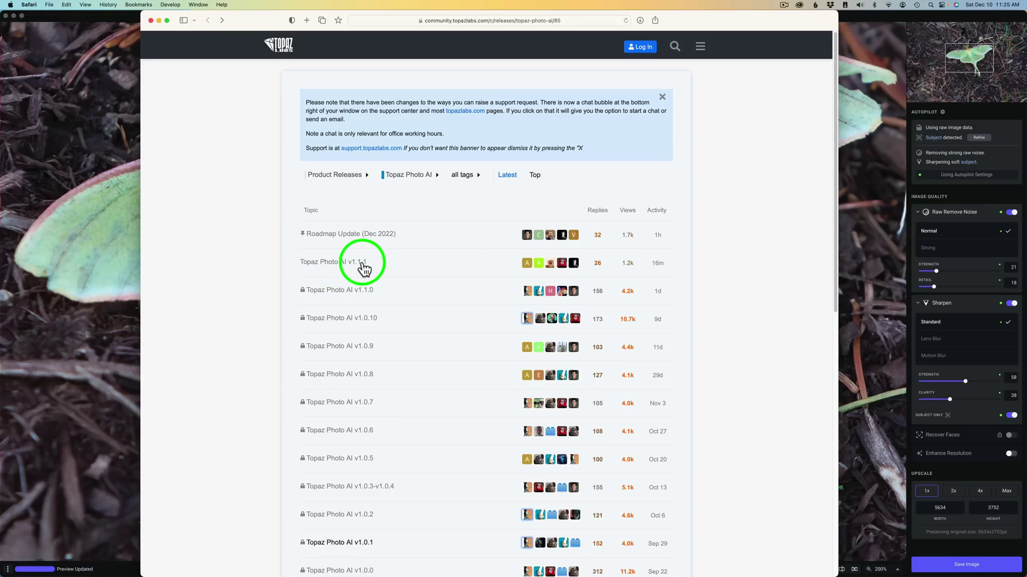
pyautogui.click(362, 267)
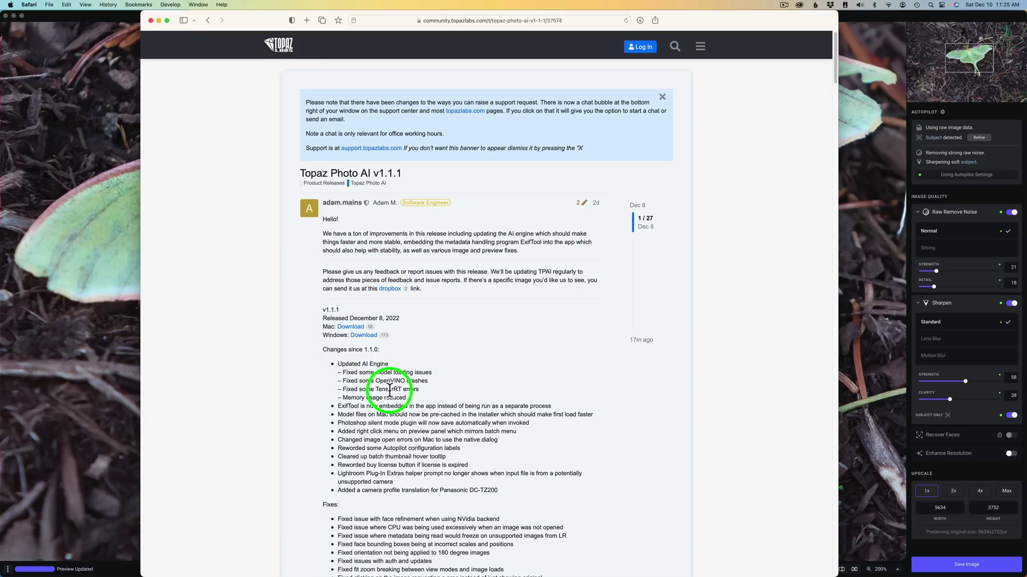
pyautogui.scroll(-2, 412, 392)
pyautogui.scroll(-3, 411, 392)
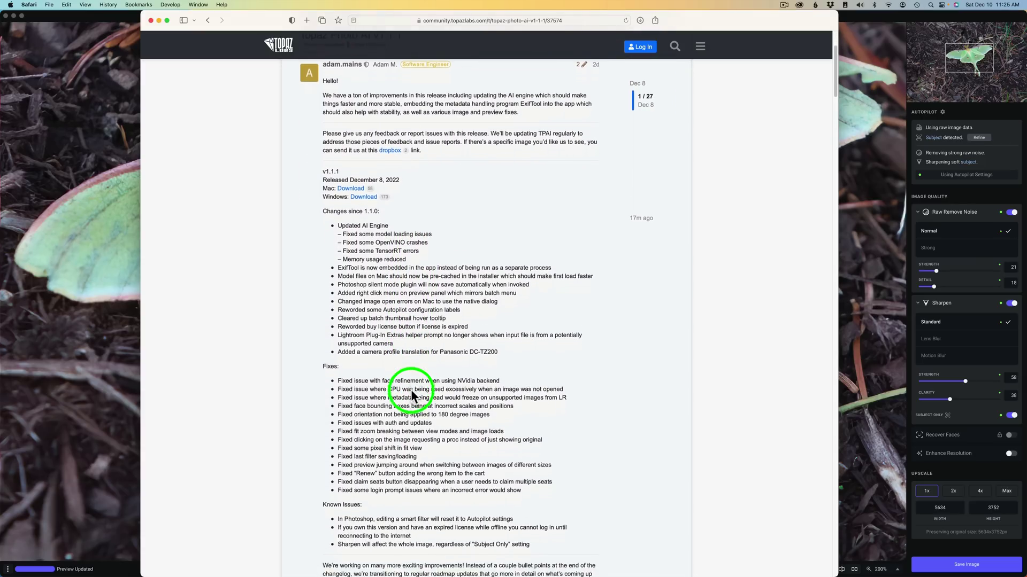
pyautogui.scroll(5, 411, 390)
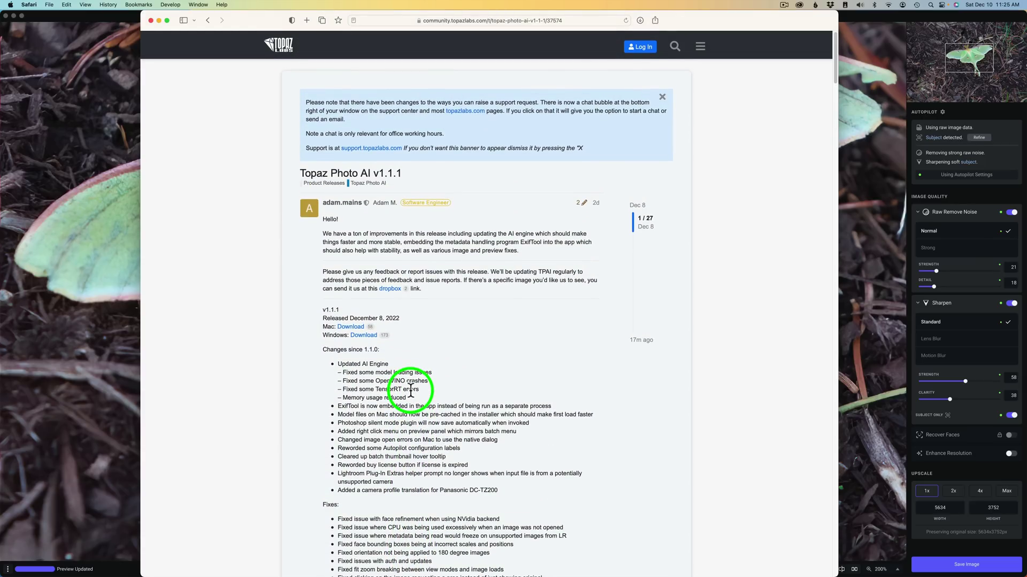
pyautogui.scroll(-5, 410, 391)
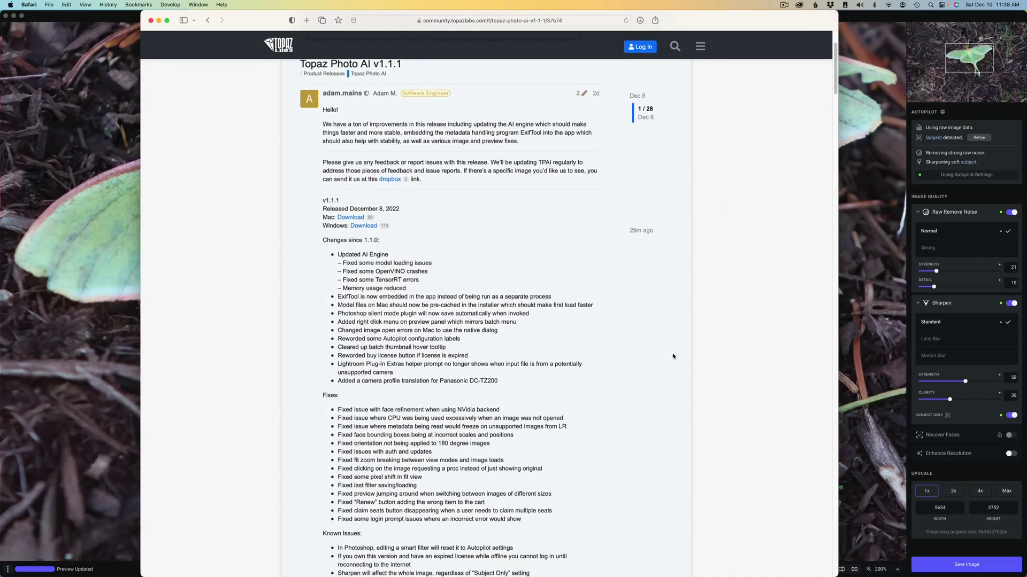
pyautogui.scroll(-5, 609, 355)
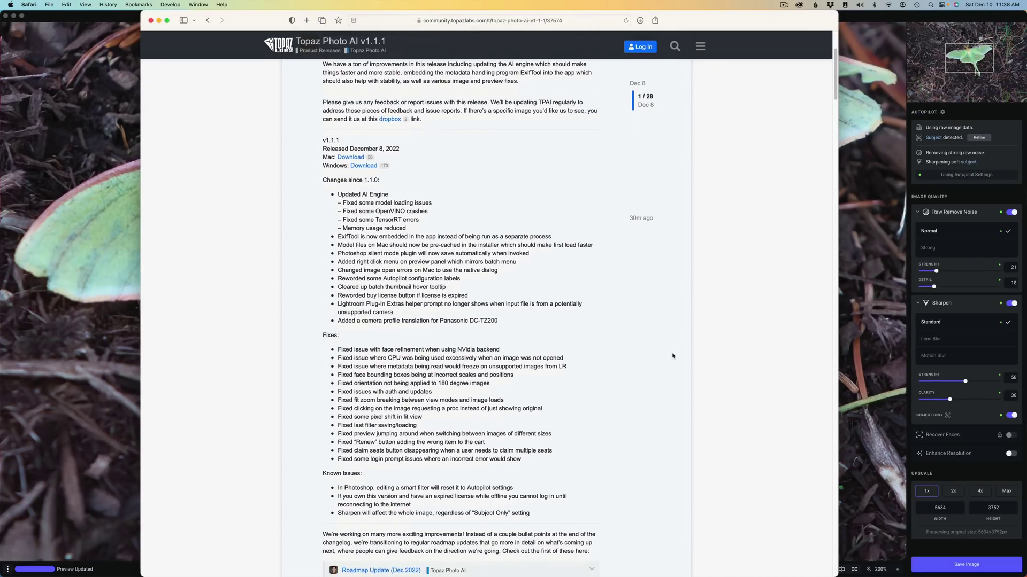
pyautogui.scroll(-2, 672, 357)
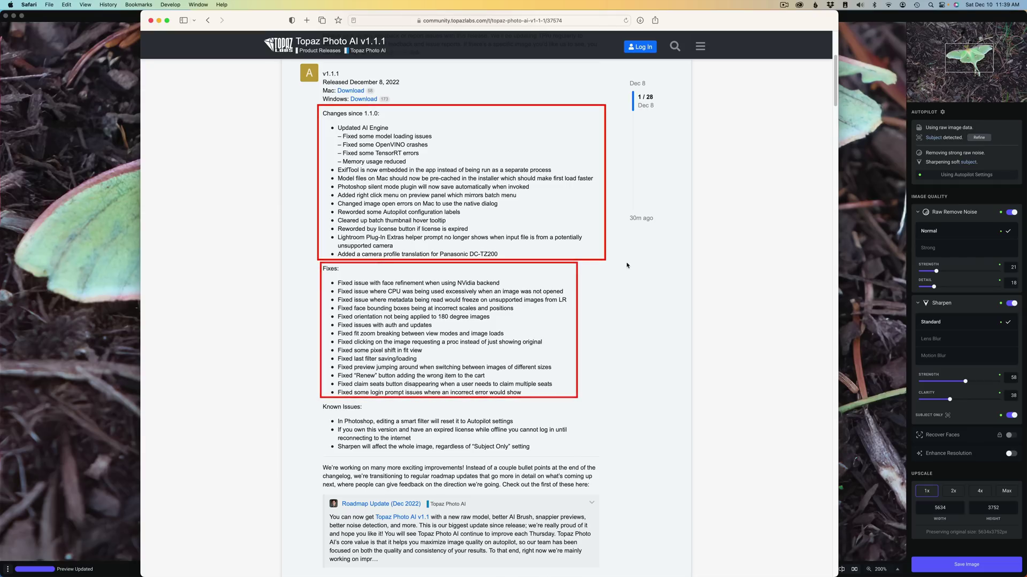
pyautogui.scroll(-2, 533, 447)
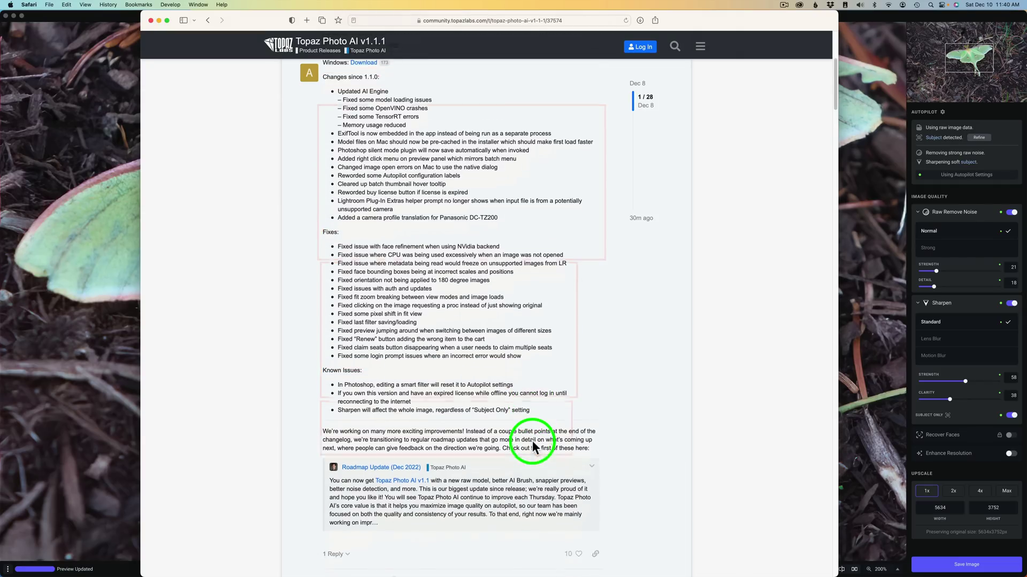
pyautogui.scroll(-5, 531, 440)
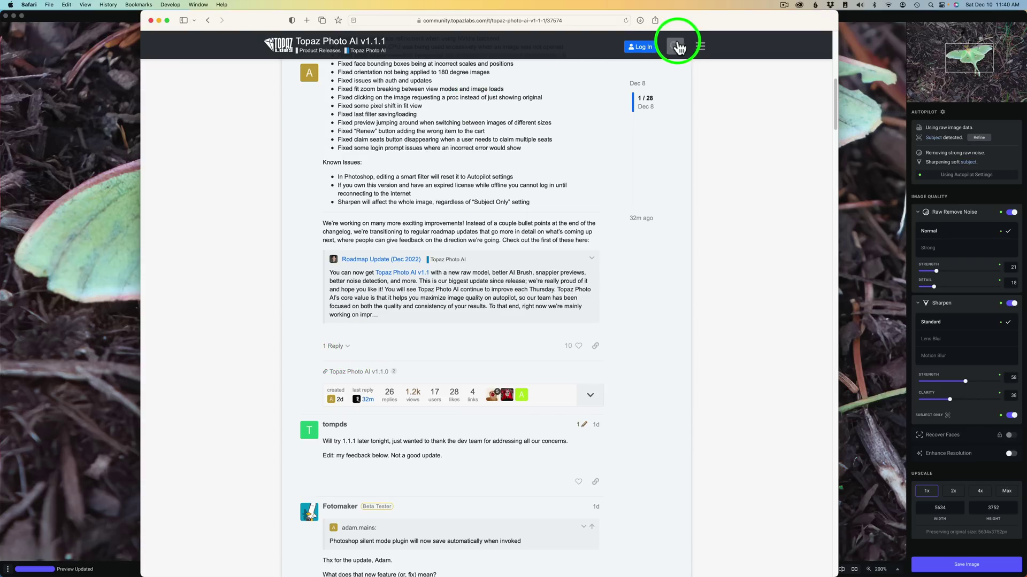
# Log in to the Topaz Community forum, then start and cancel a reply on the v1.1.1 post
pyautogui.click(648, 47)
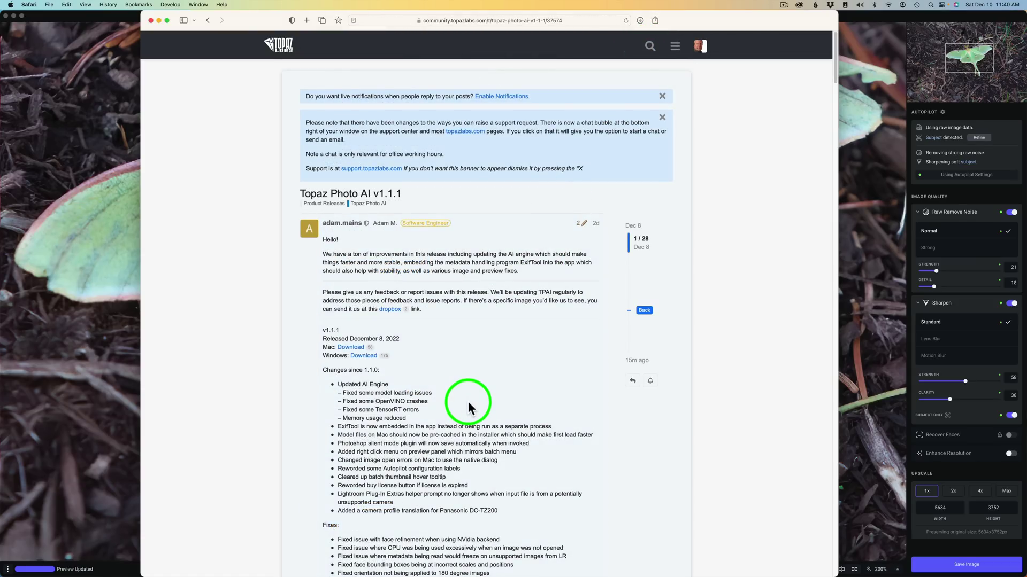
pyautogui.scroll(-10, 467, 401)
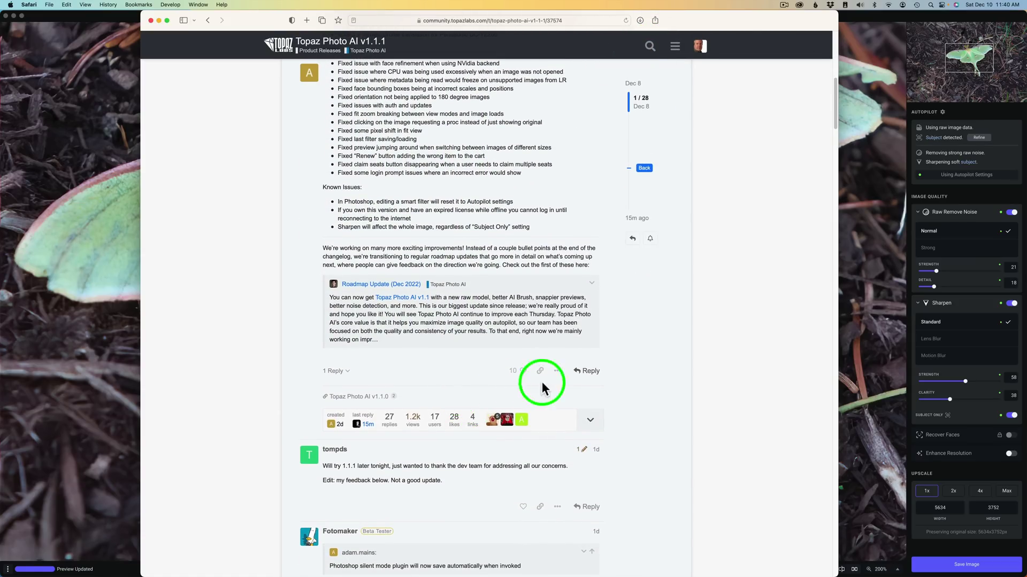
pyautogui.click(590, 372)
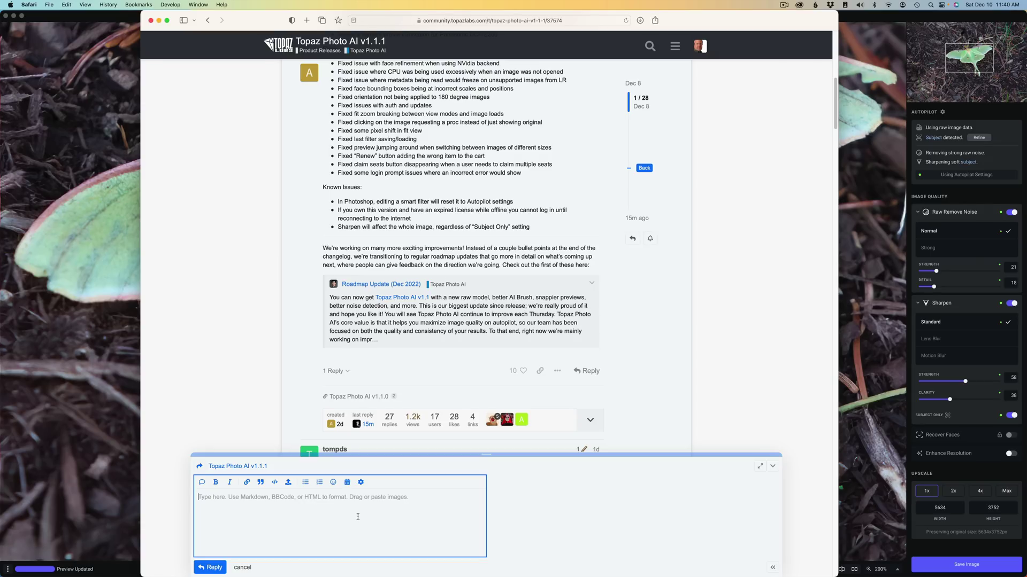
pyautogui.scroll(-1, 357, 517)
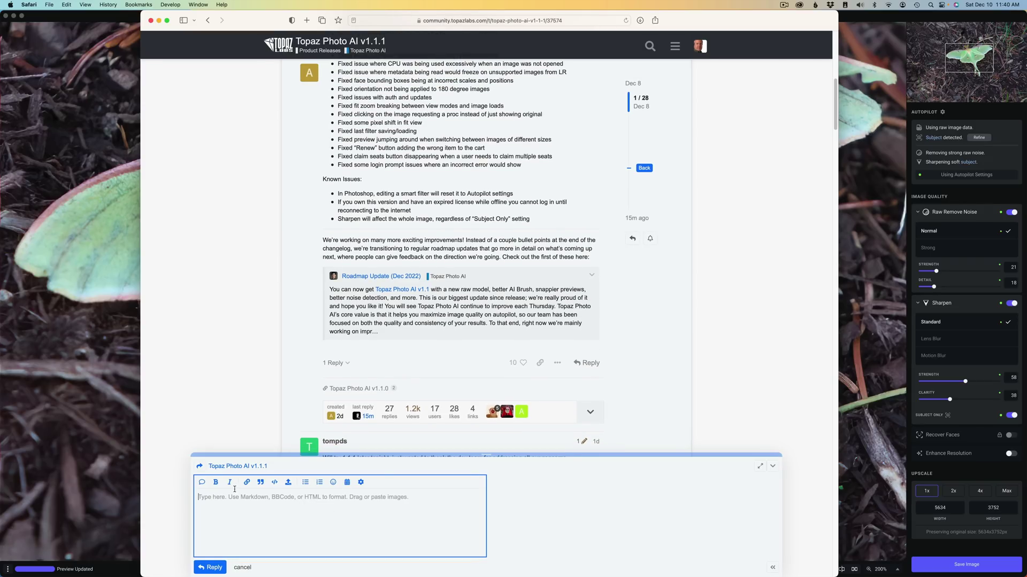
pyautogui.click(243, 567)
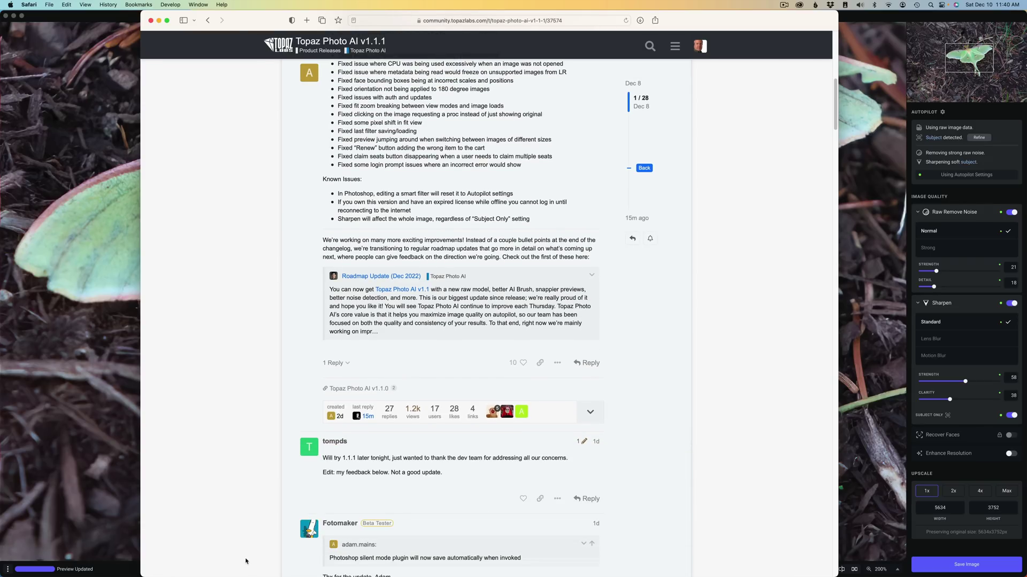
pyautogui.scroll(-10, 391, 473)
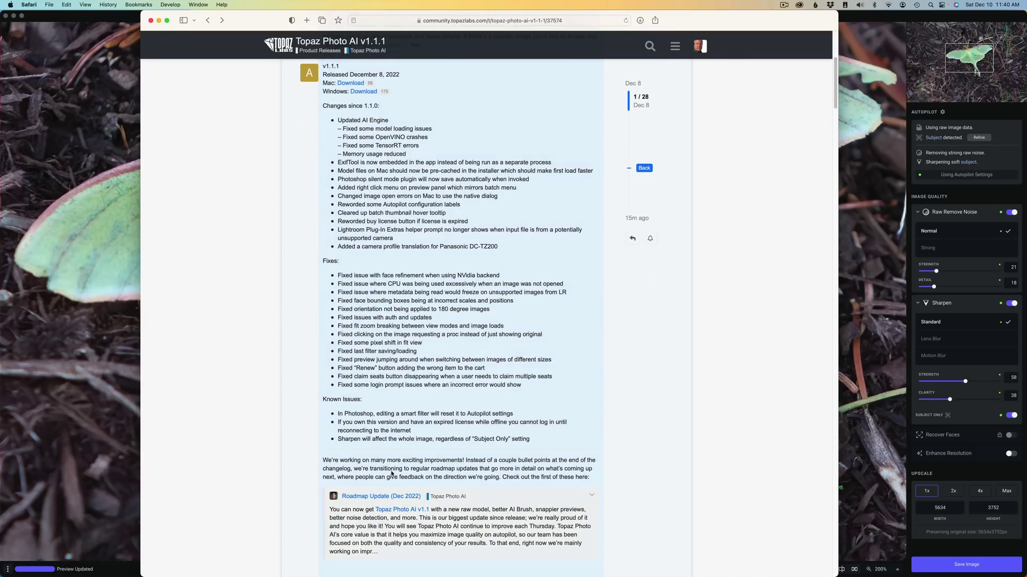
pyautogui.scroll(-15, 392, 473)
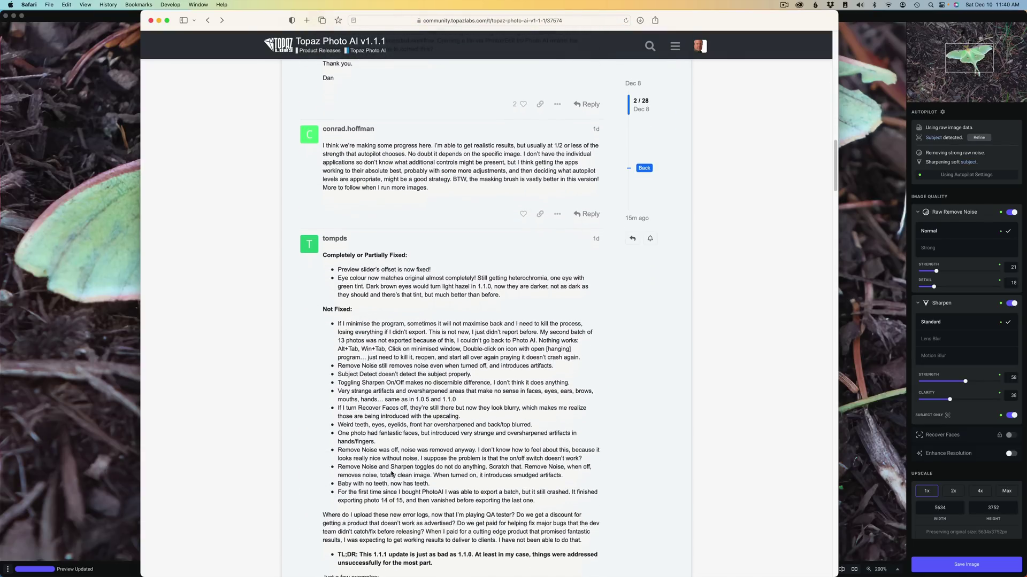
pyautogui.scroll(-15, 392, 474)
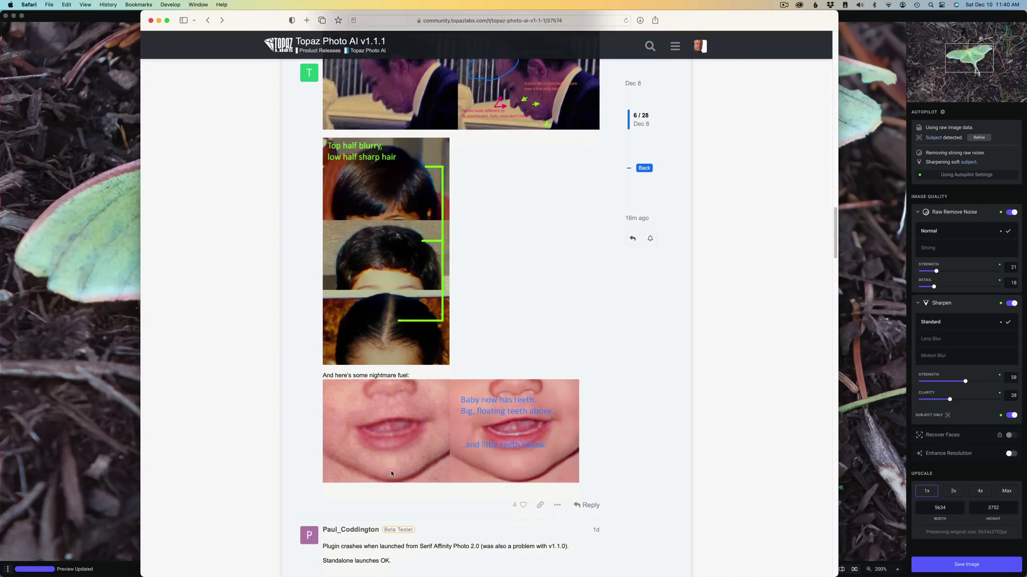
pyautogui.scroll(-5, 392, 474)
pyautogui.scroll(20, 392, 474)
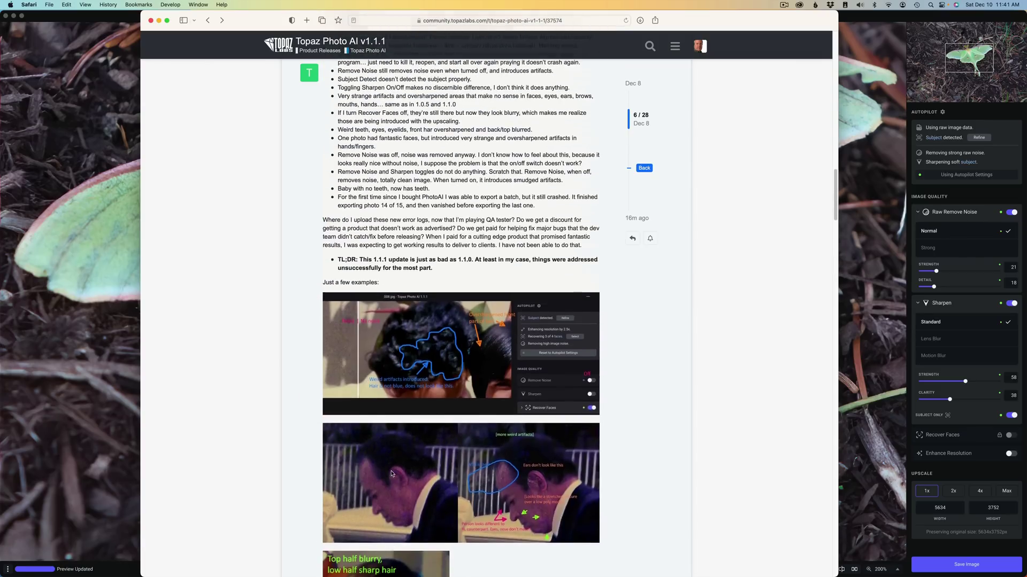
pyautogui.scroll(15, 392, 474)
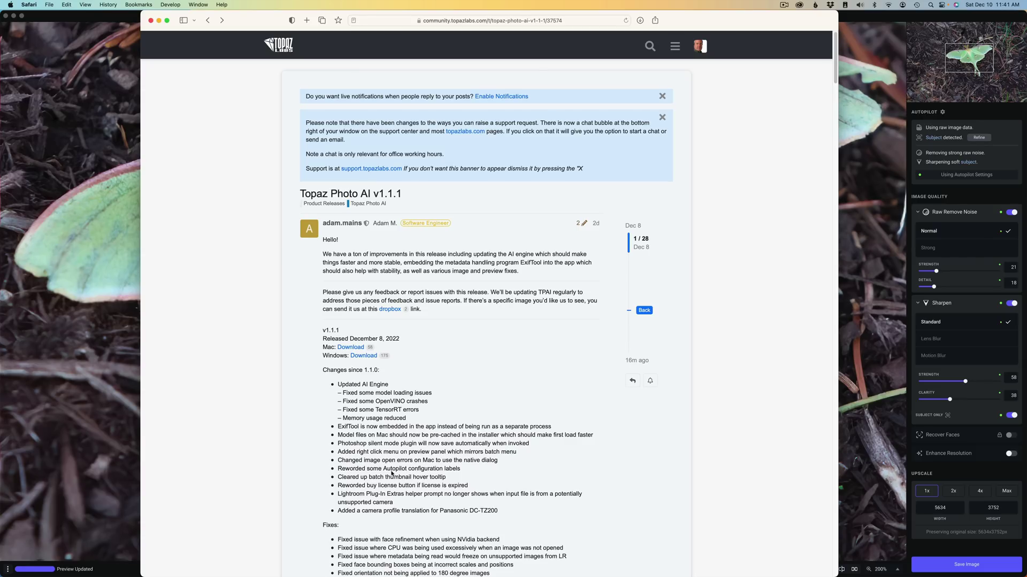
pyautogui.click(209, 21)
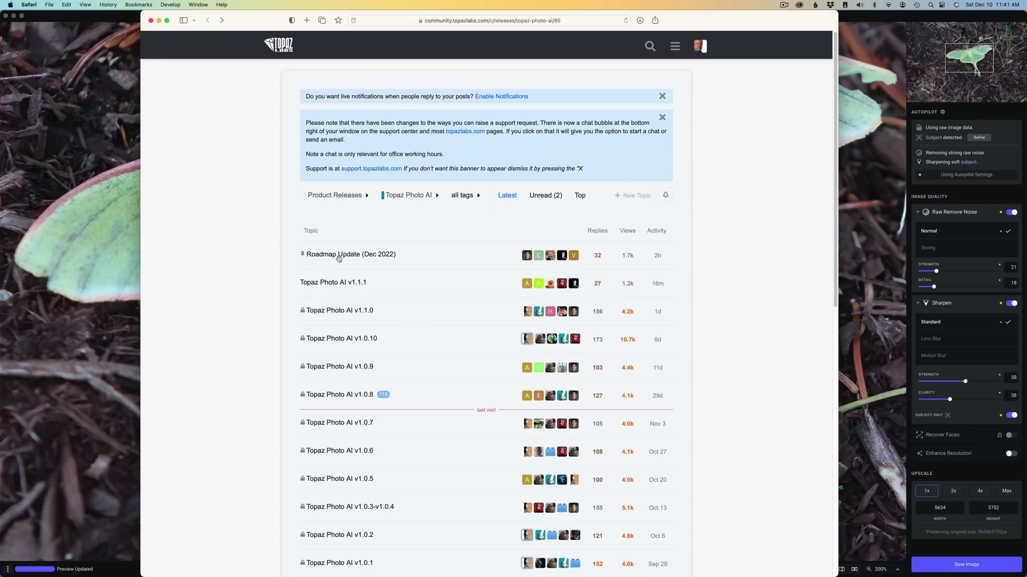
pyautogui.click(338, 256)
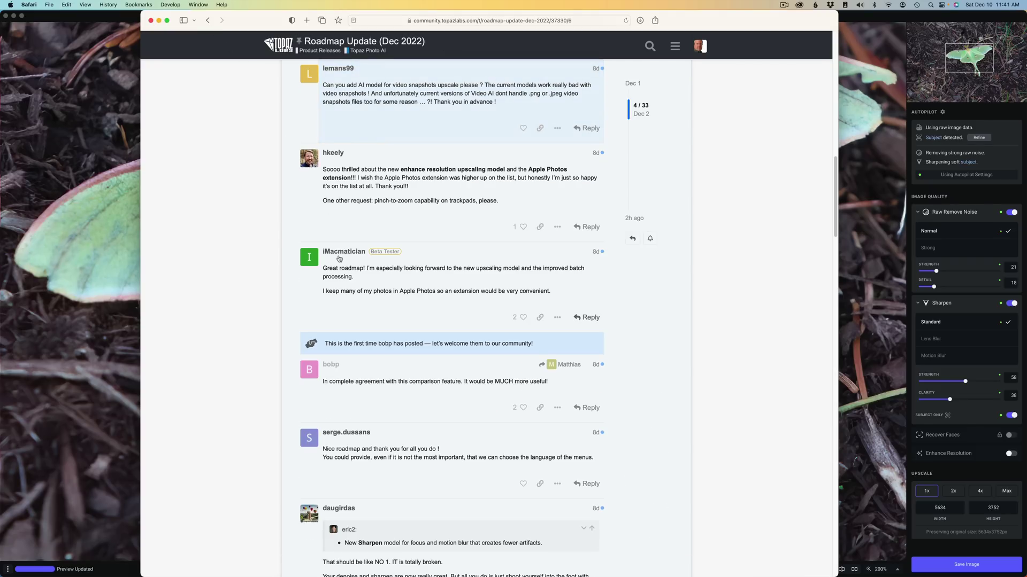
pyautogui.scroll(10, 395, 257)
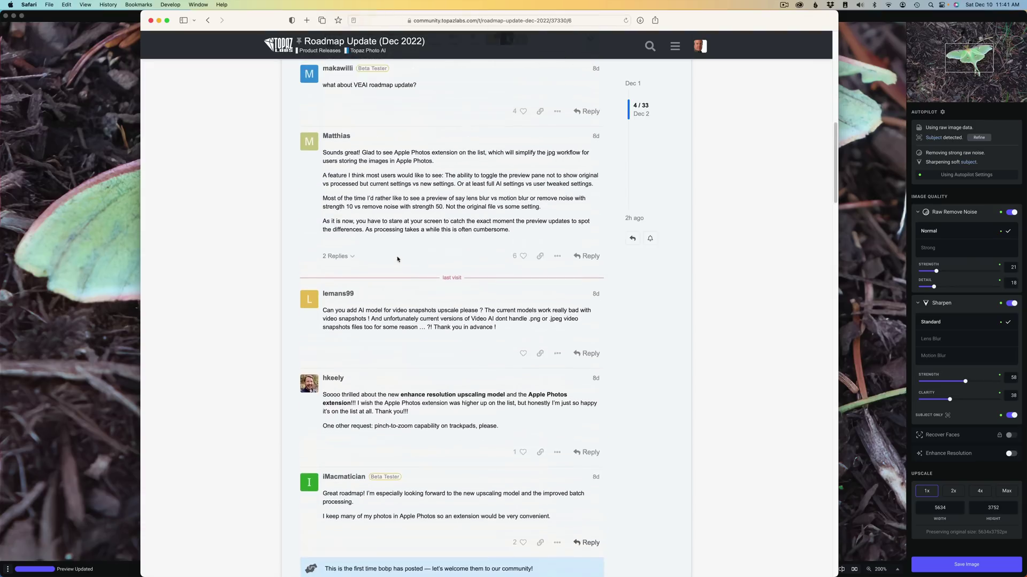
pyautogui.scroll(4, 393, 261)
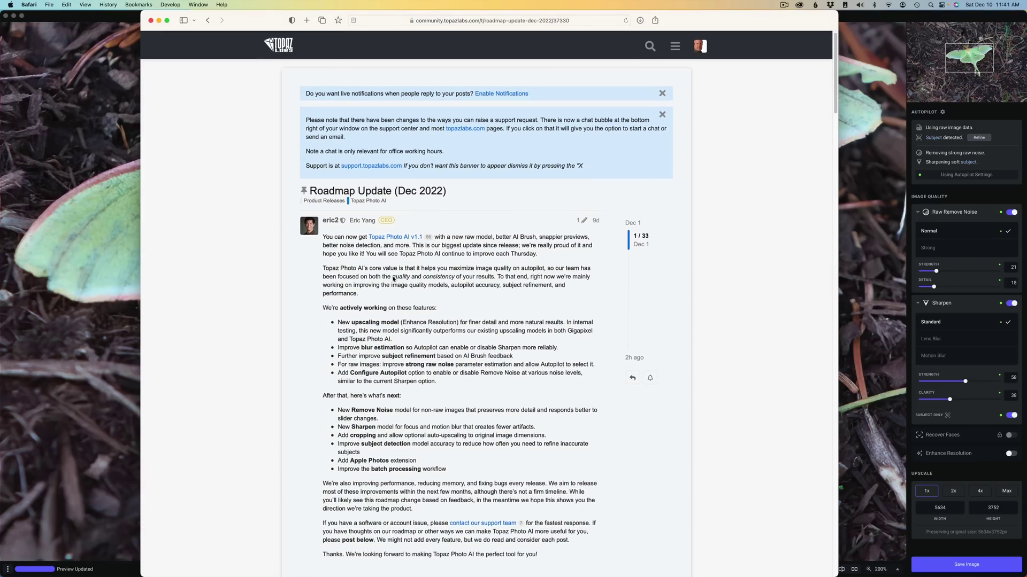
pyautogui.scroll(-3, 393, 279)
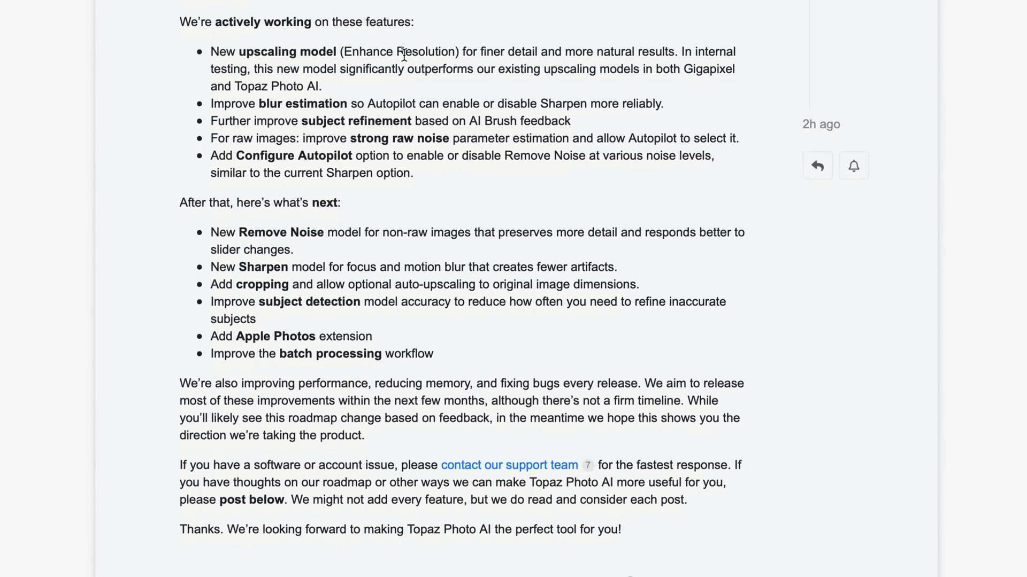
pyautogui.scroll(-1, 412, 81)
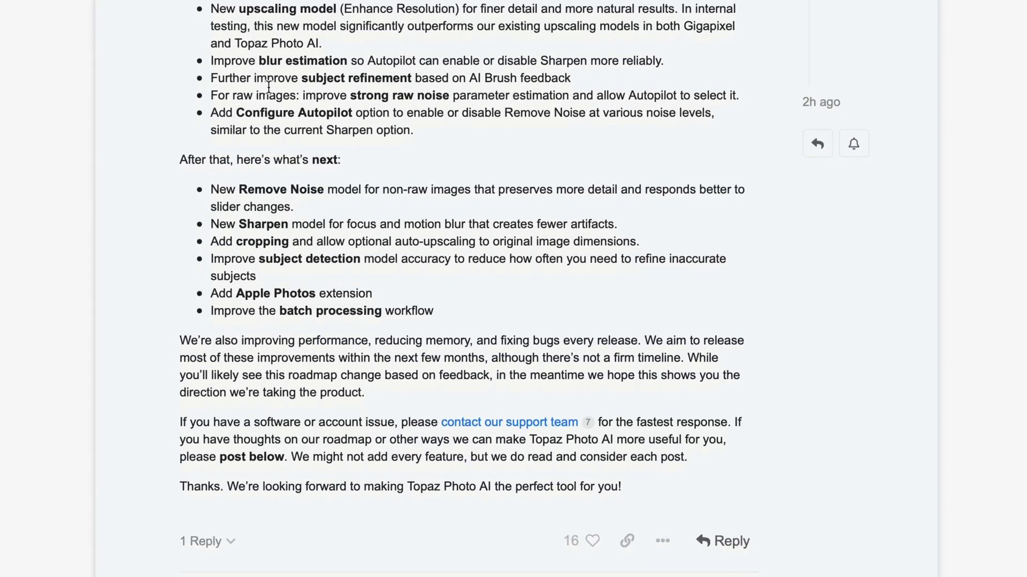
pyautogui.scroll(-3, 337, 84)
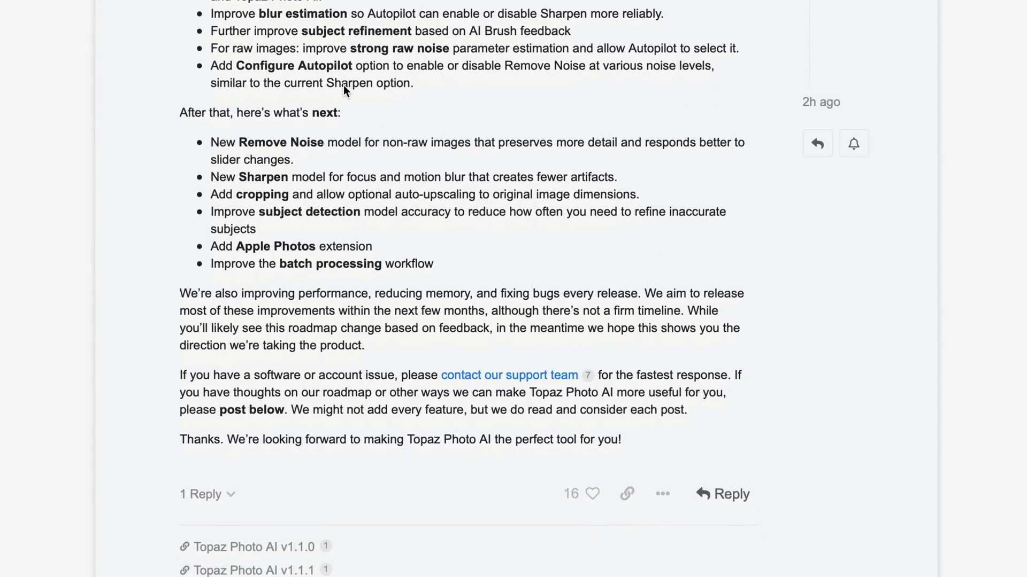
pyautogui.scroll(-2, 344, 86)
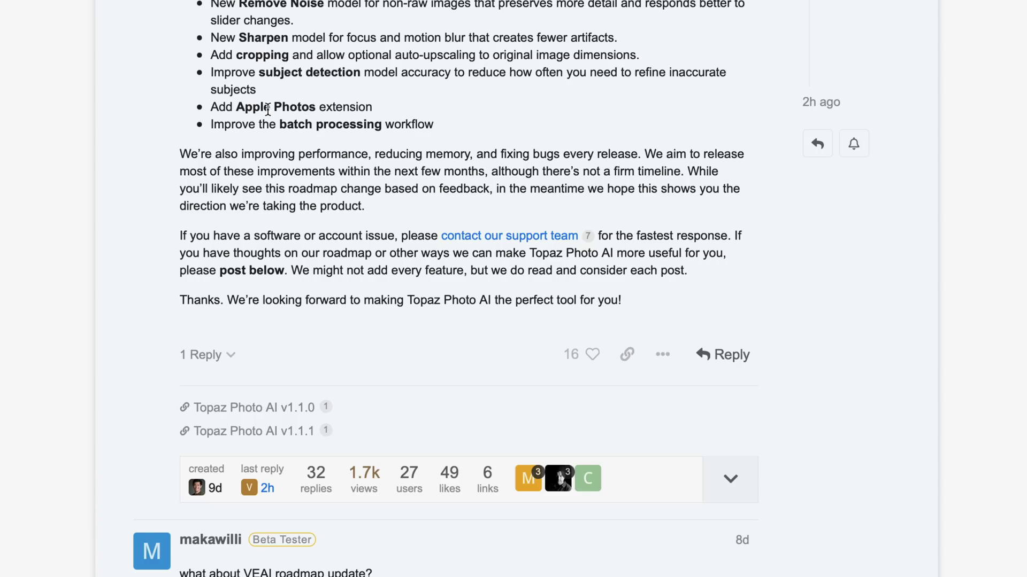
pyautogui.scroll(6, 357, 105)
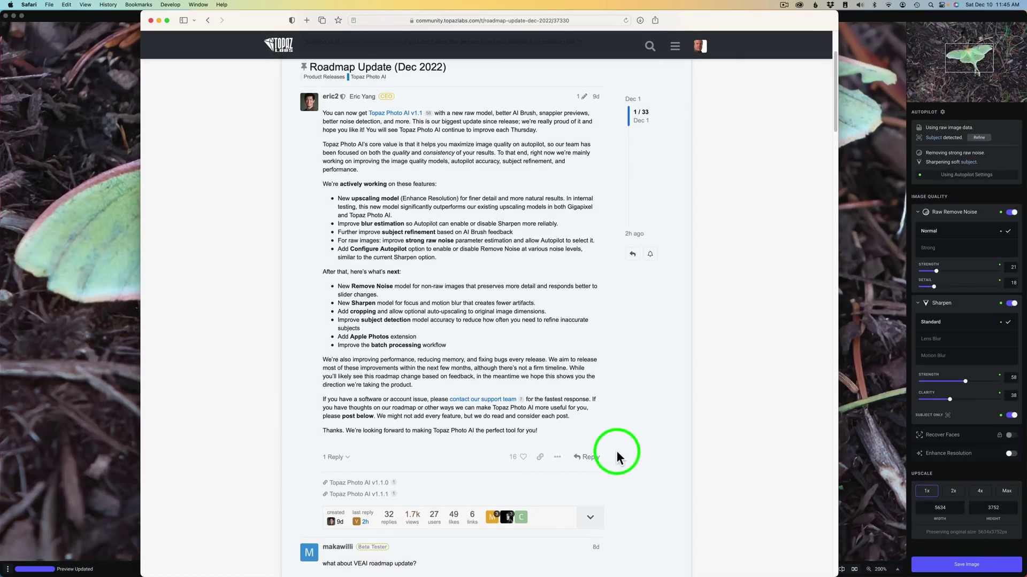
# Scroll down through the community replies under the Dec 2022 roadmap post
pyautogui.click(588, 458)
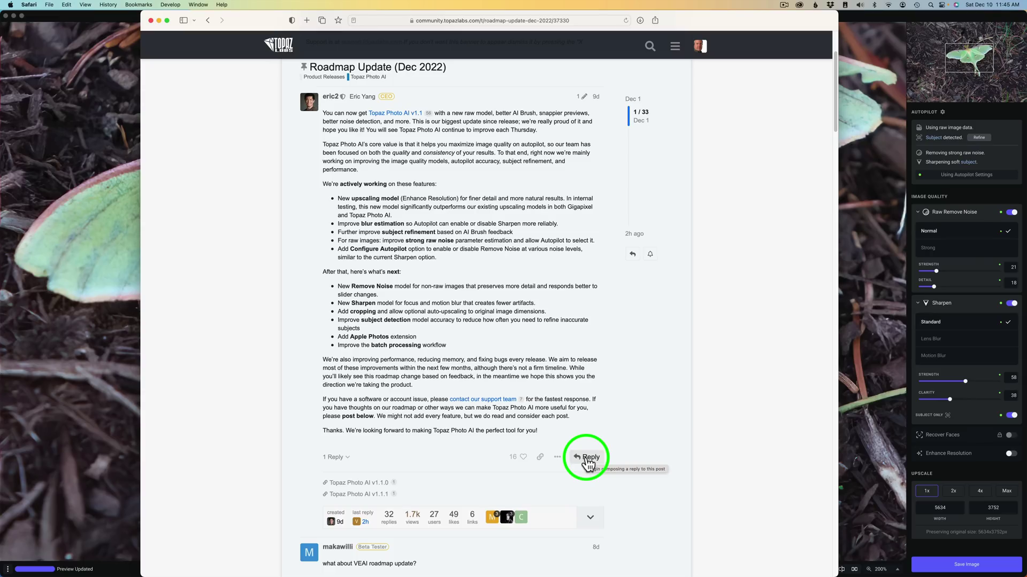
pyautogui.scroll(-6, 657, 465)
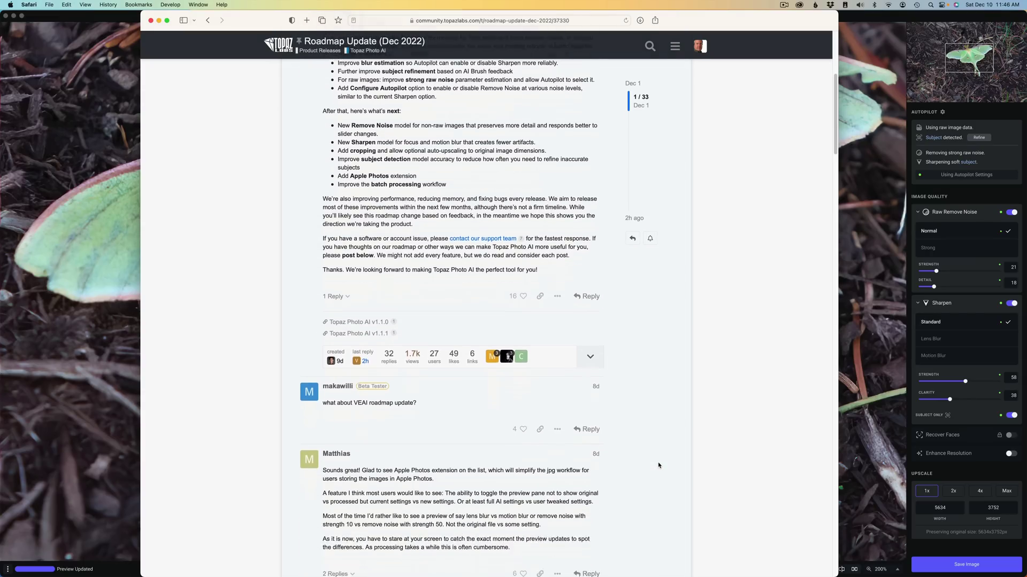
pyautogui.scroll(-12, 657, 465)
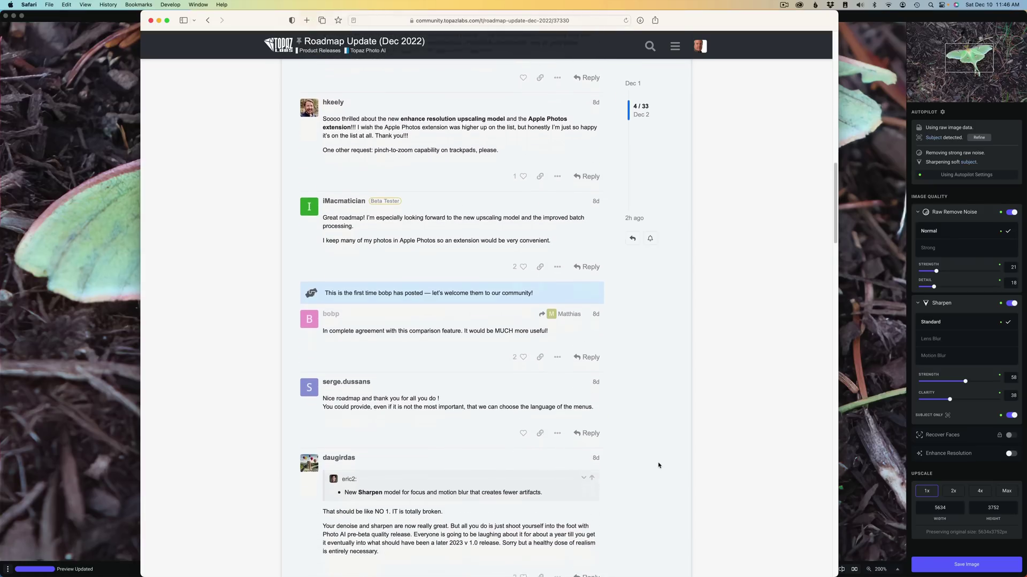
pyautogui.scroll(-11, 659, 466)
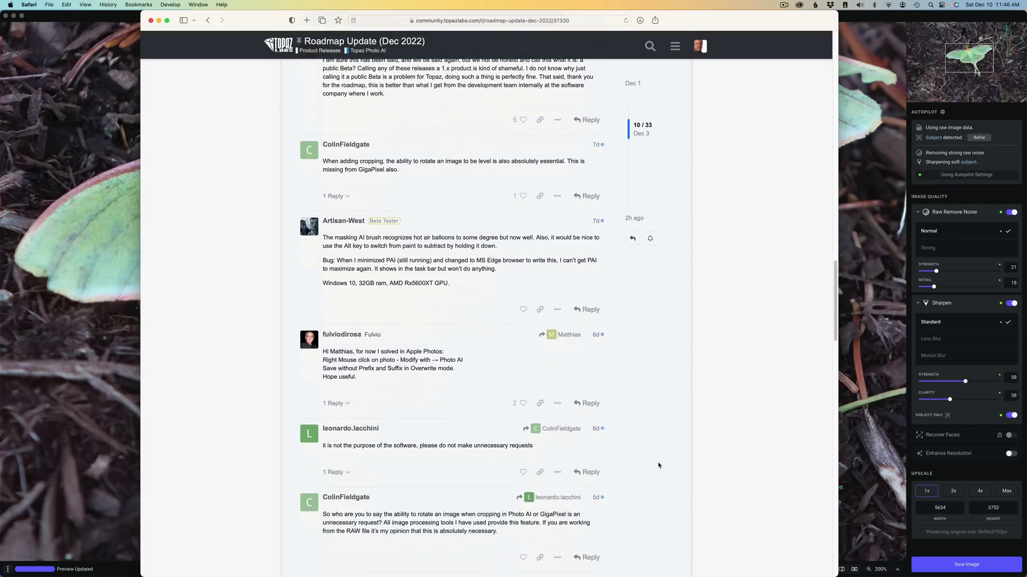
pyautogui.scroll(-15, 658, 465)
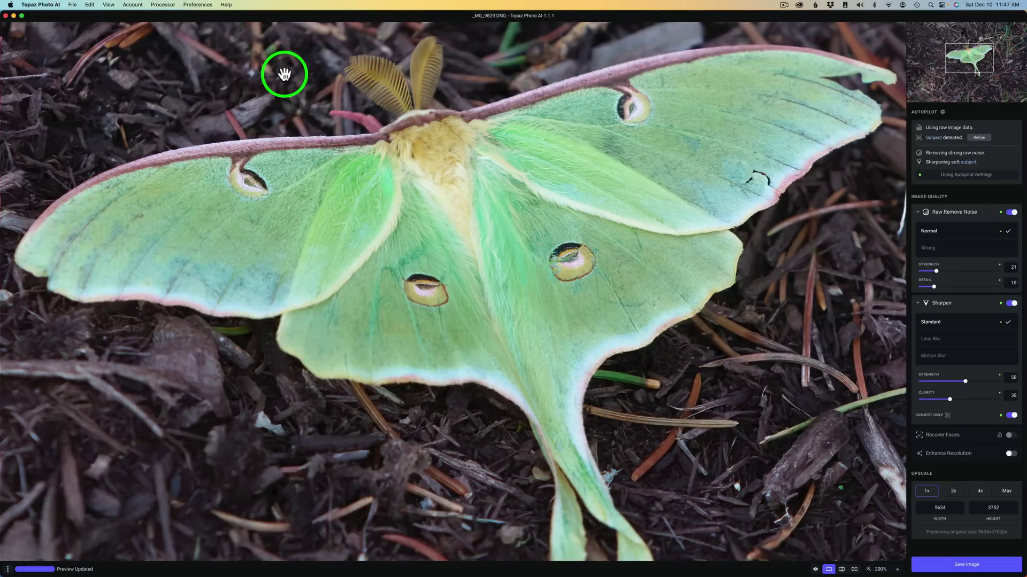
pyautogui.click(227, 5)
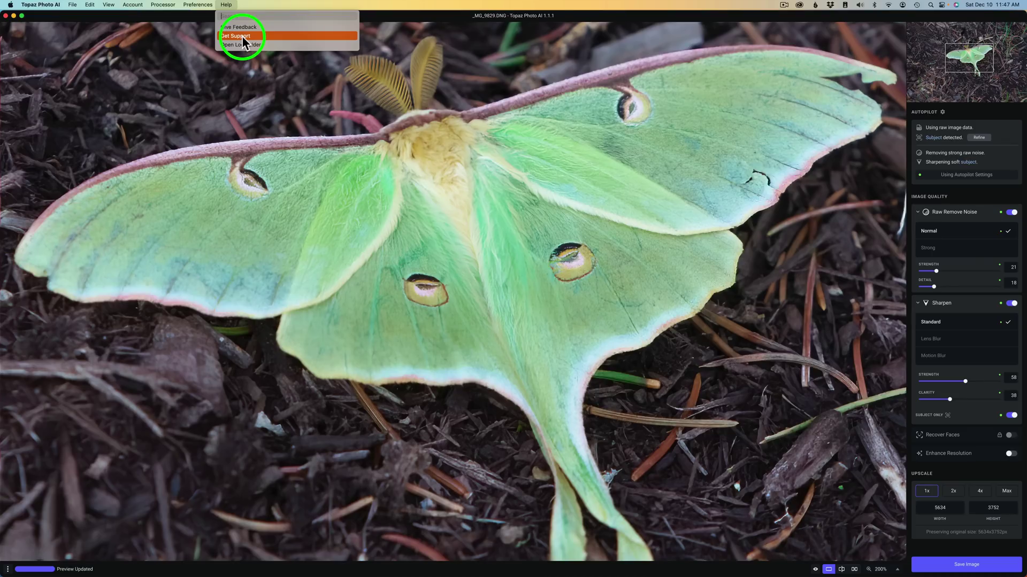
pyautogui.click(242, 36)
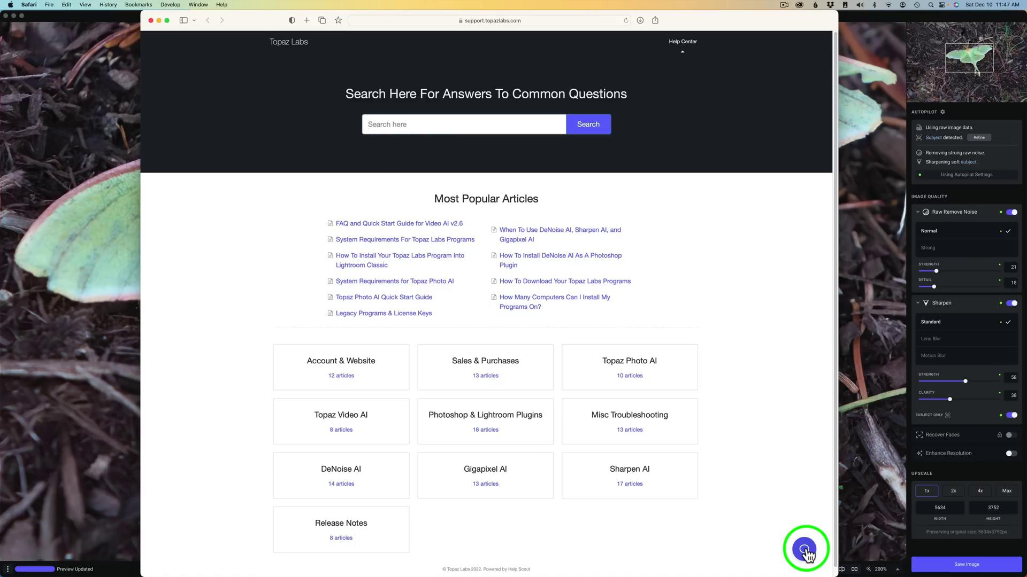
pyautogui.click(805, 551)
pyautogui.click(742, 424)
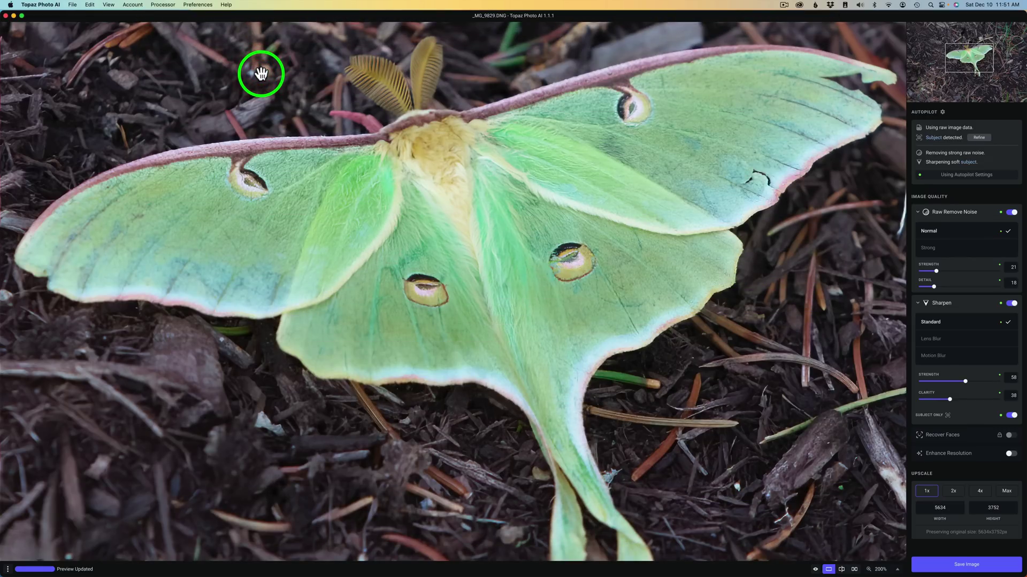
pyautogui.click(227, 5)
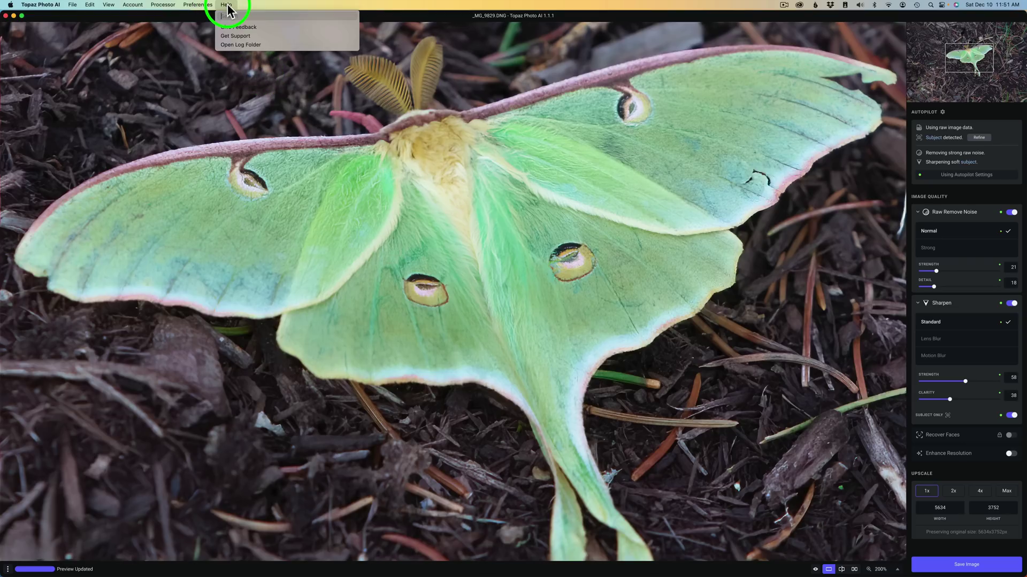
pyautogui.click(233, 45)
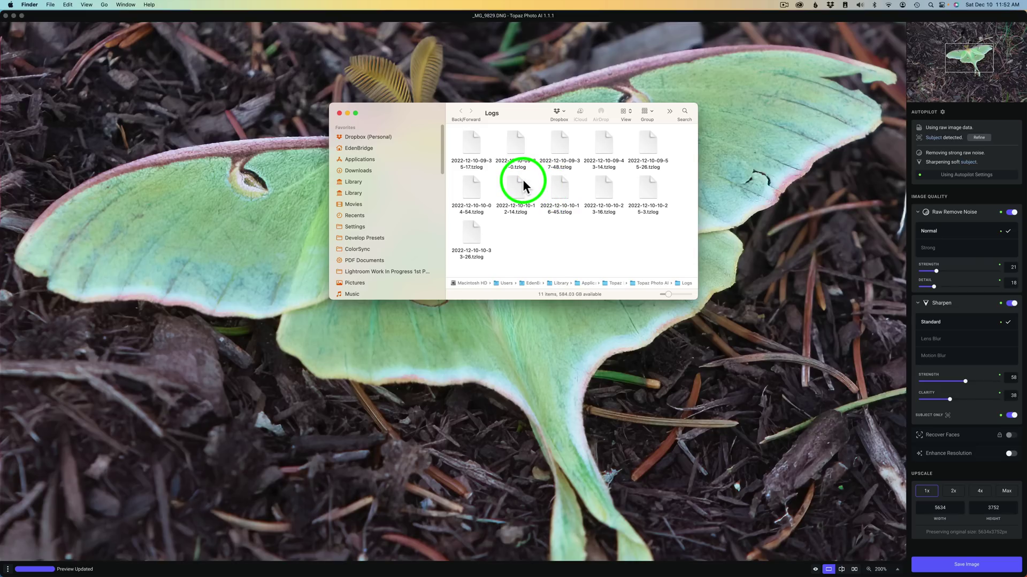
pyautogui.click(339, 112)
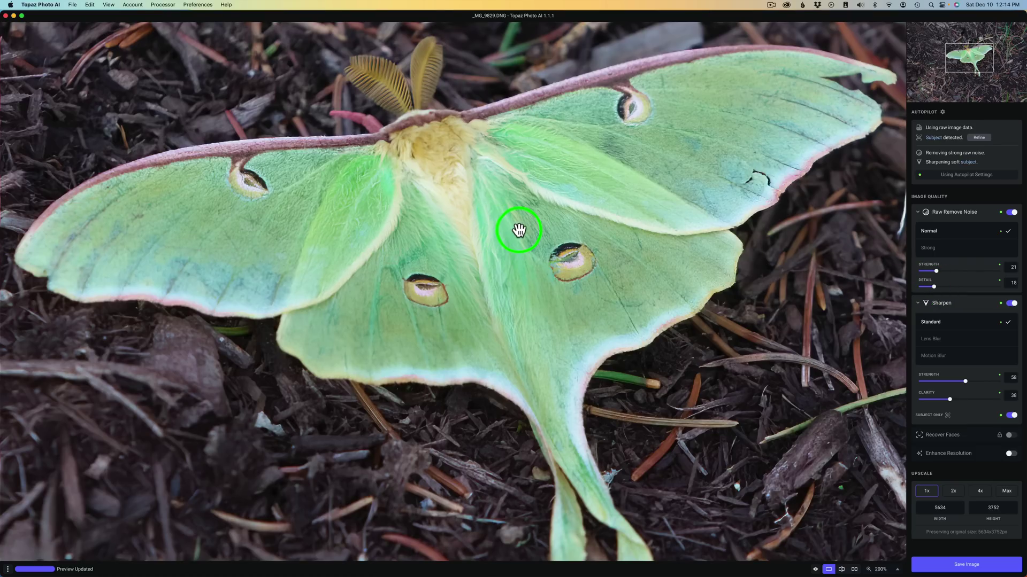
# Compare the luna moth preview with the original, then reset to Autopilot so Detail returns to 18
pyautogui.click(518, 230)
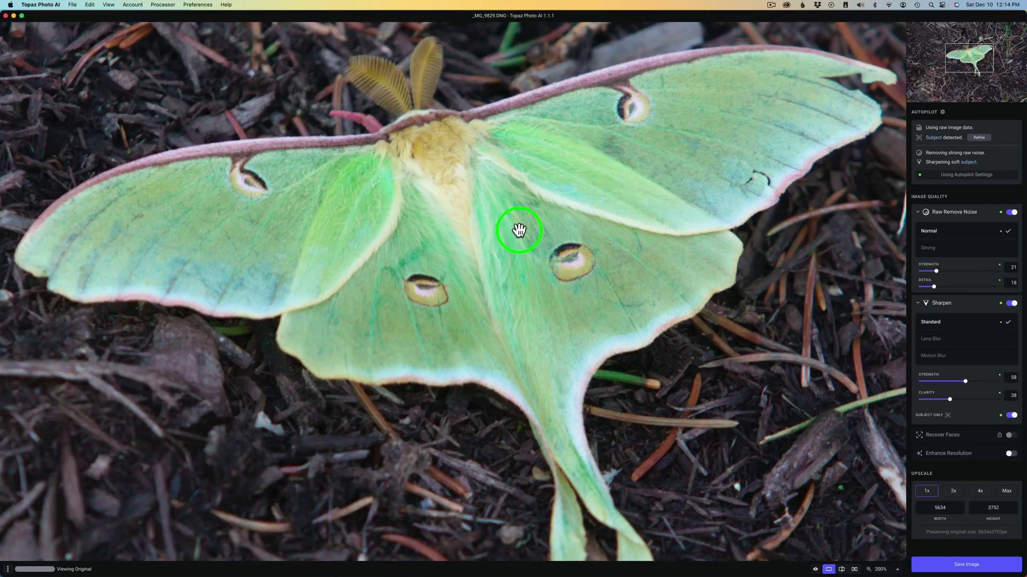
pyautogui.click(518, 230)
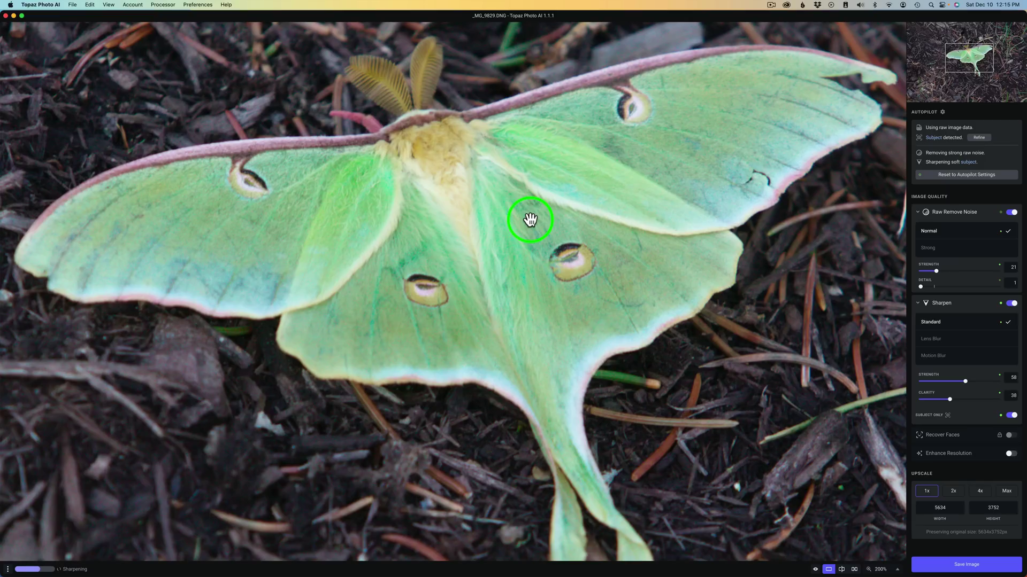
pyautogui.click(490, 233)
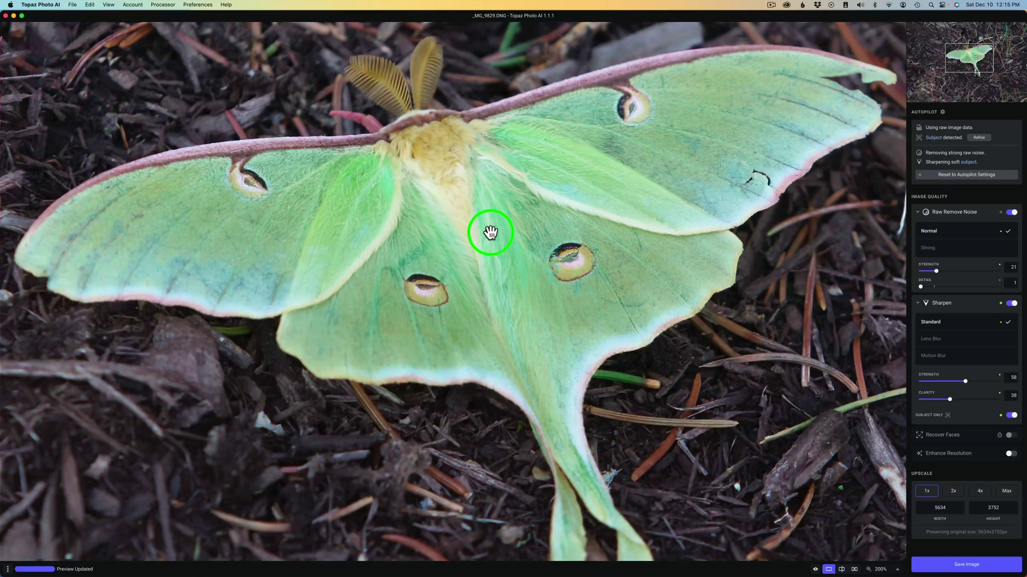
pyautogui.click(956, 175)
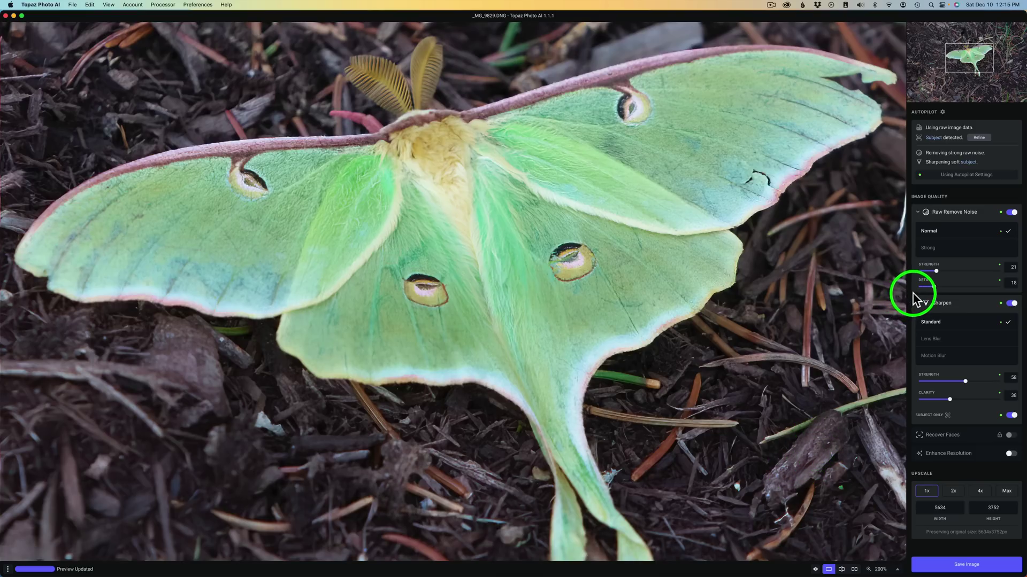
# Try a much higher Detail, reset to Autopilot, then nudge Raw Remove Noise Detail up to 38
pyautogui.moveTo(933, 287); pyautogui.dragTo(1000, 287)
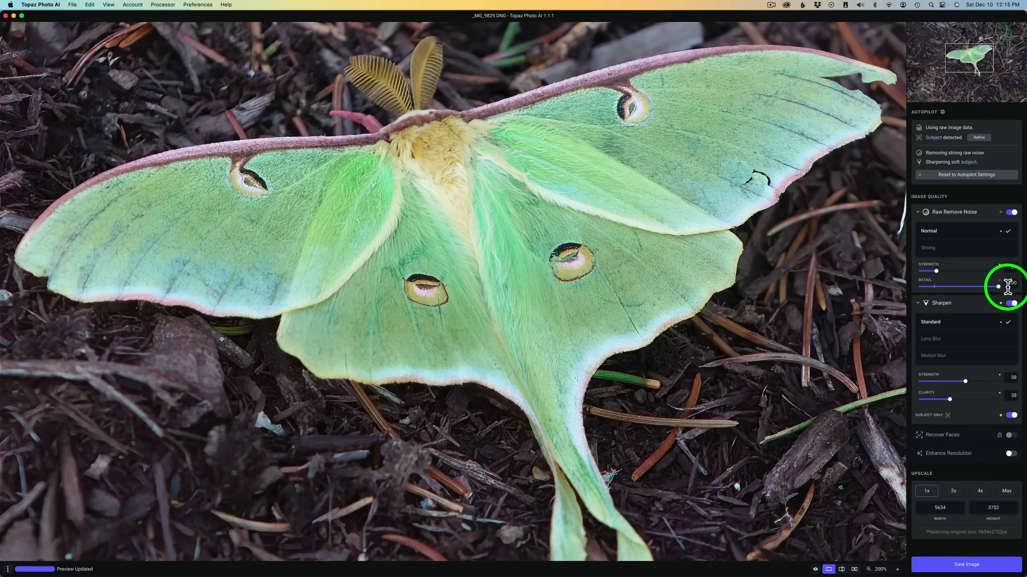
pyautogui.click(966, 174)
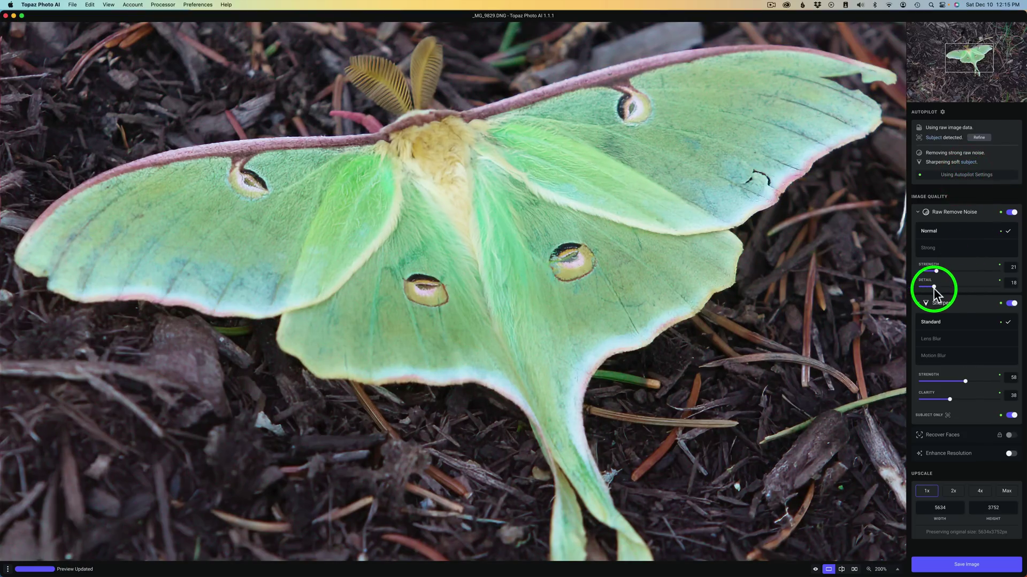
pyautogui.moveTo(933, 285); pyautogui.dragTo(937, 285)
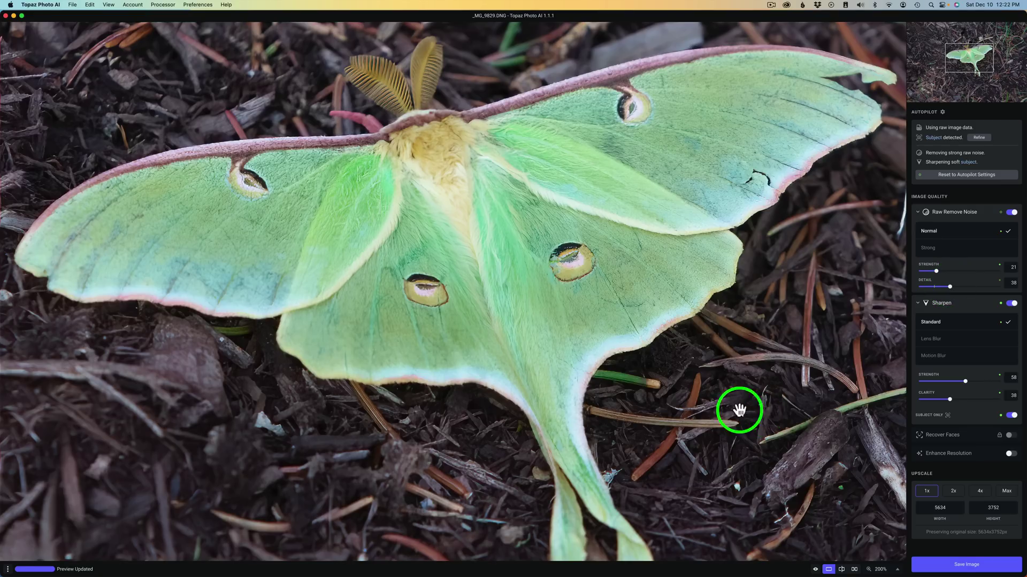
pyautogui.click(228, 5)
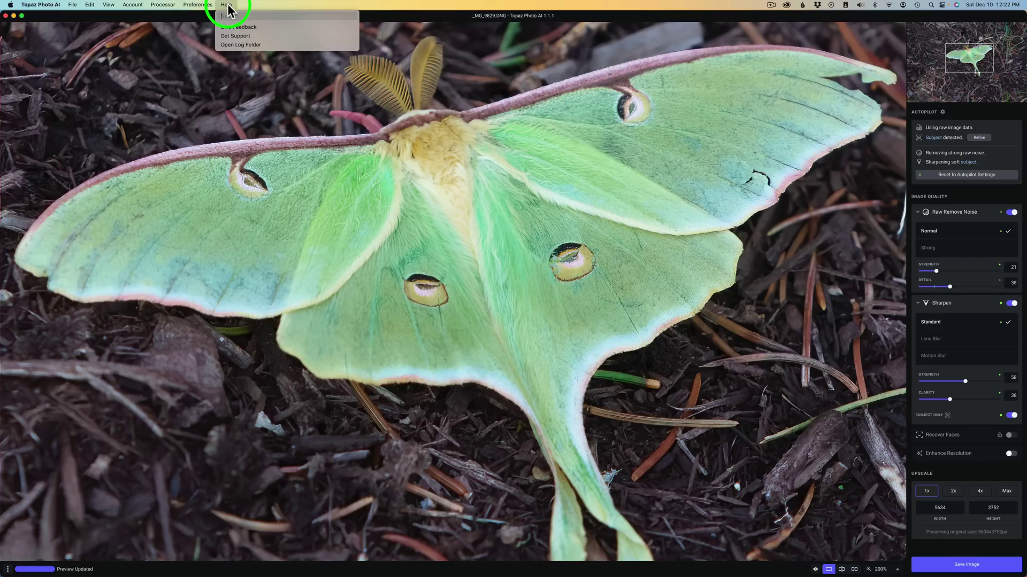
pyautogui.click(238, 36)
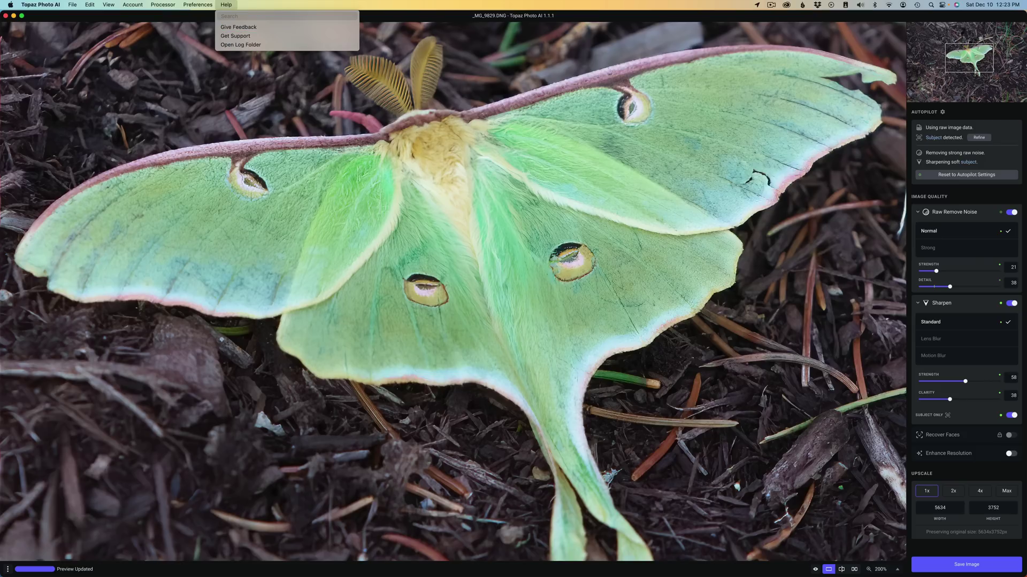